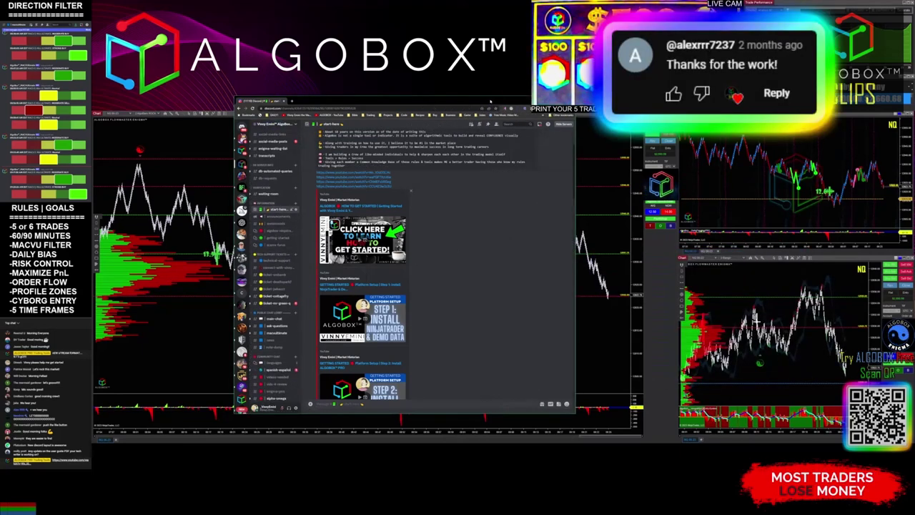
- Mark the Tech Support Tickets section of the channel list with a freehand box and arrow, and open the technical-support channel
scroll(331, 275, down, 3)
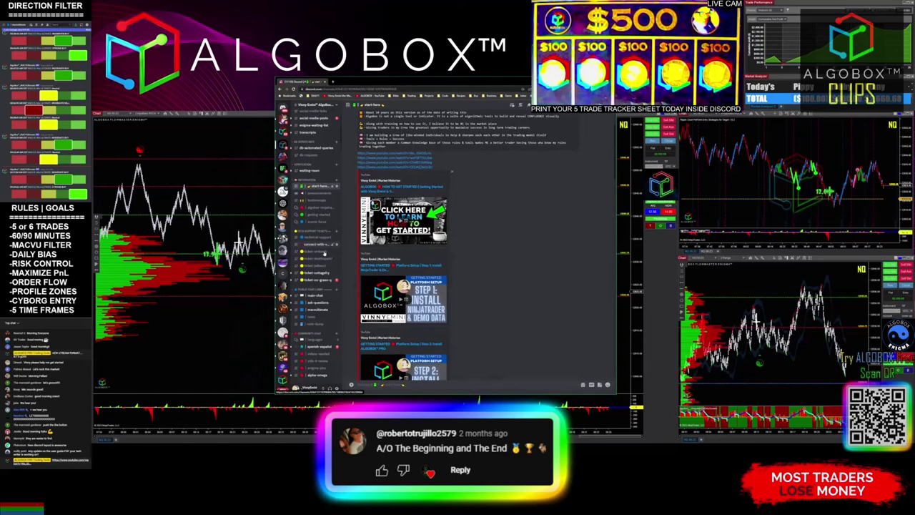
scroll(325, 270, down, 1)
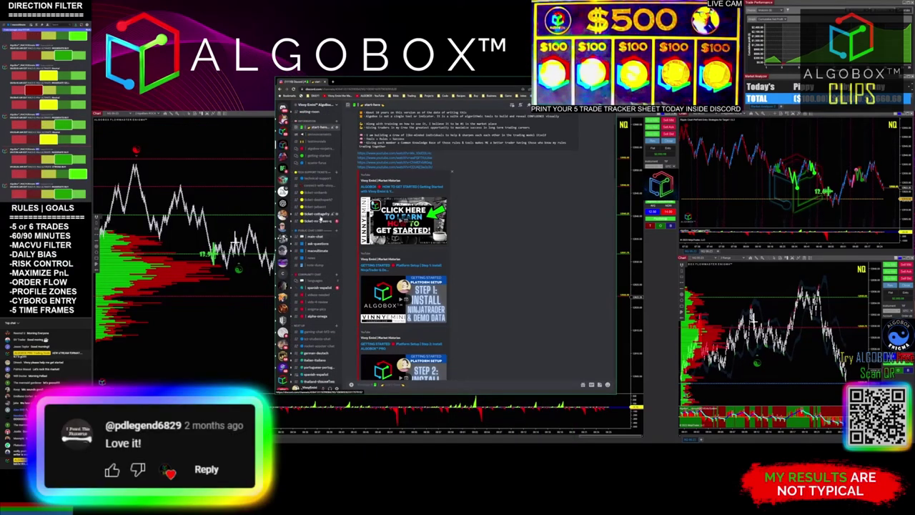
scroll(326, 250, up, 3)
scroll(329, 247, up, 1)
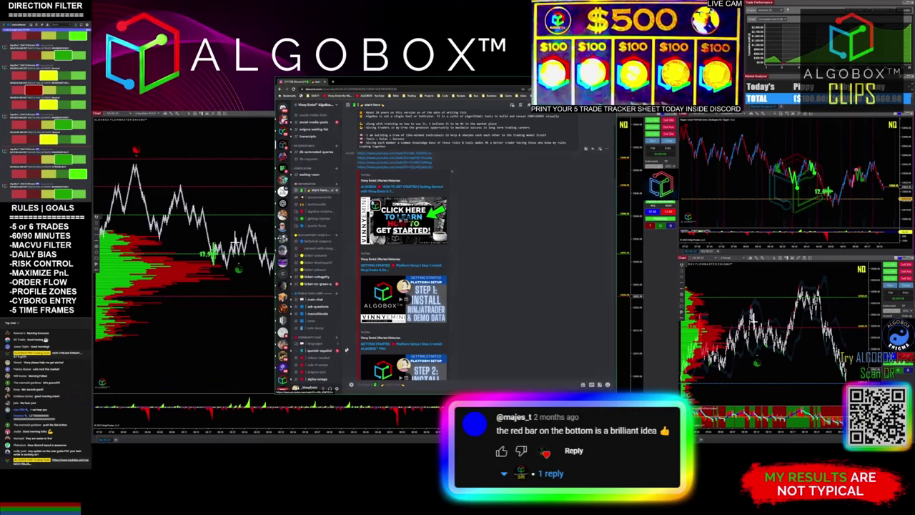
mouse_move(363, 261)
mouse_down()
mouse_move(296, 260)
mouse_move(349, 213)
mouse_move(331, 263)
mouse_up()
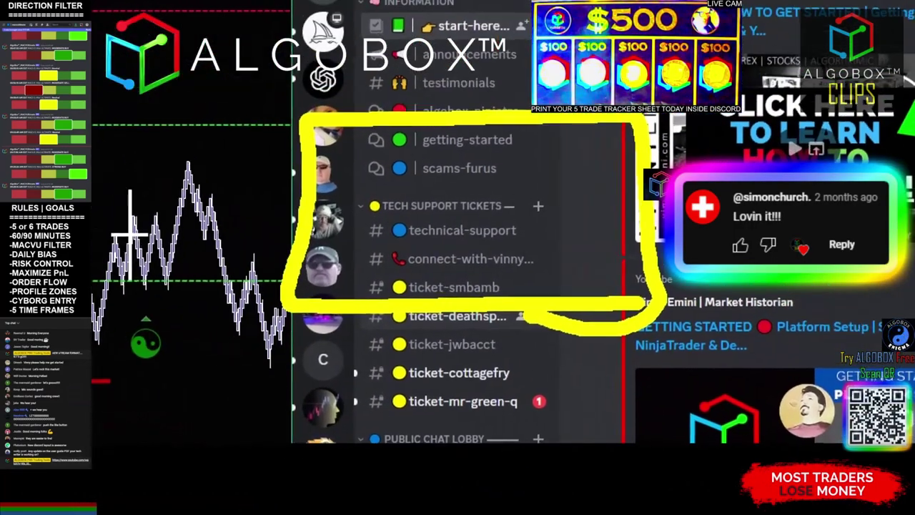
drag(624, 118, 528, 181)
mouse_move(524, 148)
mouse_down()
mouse_move(570, 187)
mouse_move(602, 174)
mouse_up()
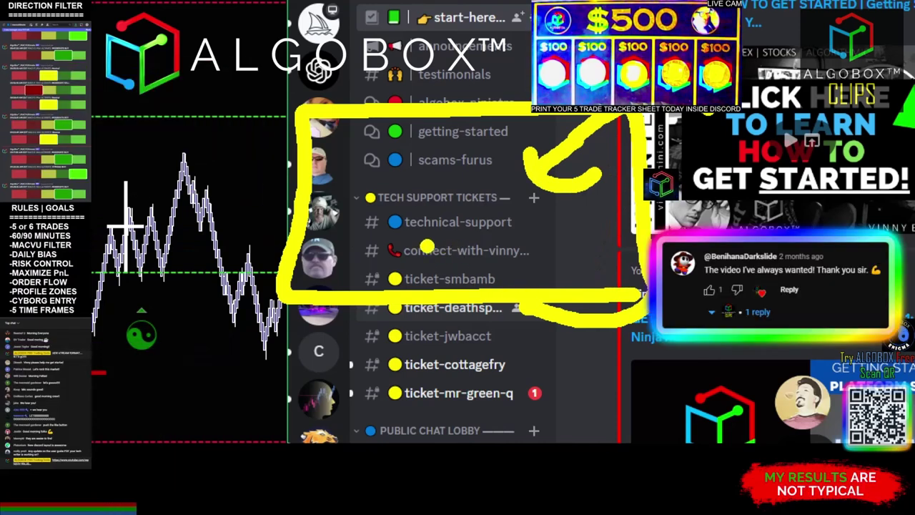
drag(386, 244, 501, 243)
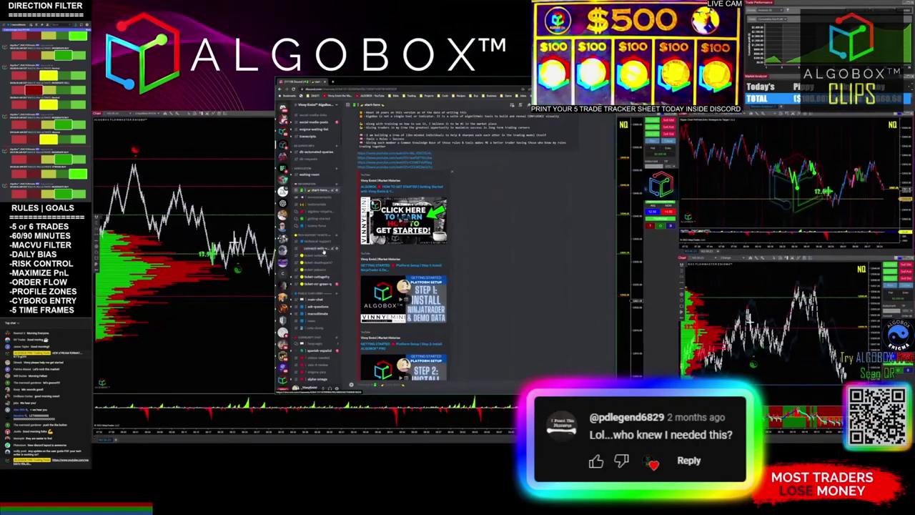
click(321, 243)
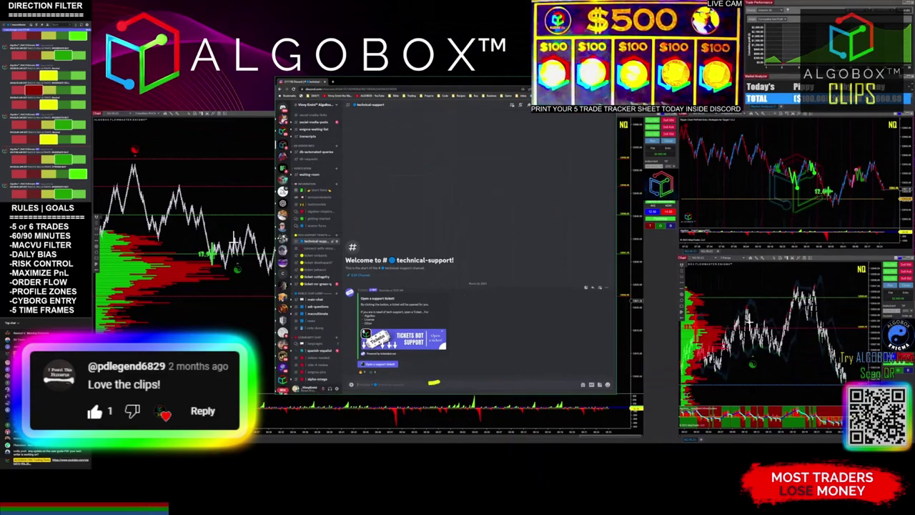
- Outline the ticket bot's message in freehand and open a support ticket from it
mouse_move(430, 382)
mouse_down()
mouse_move(322, 253)
mouse_move(398, 378)
mouse_up()
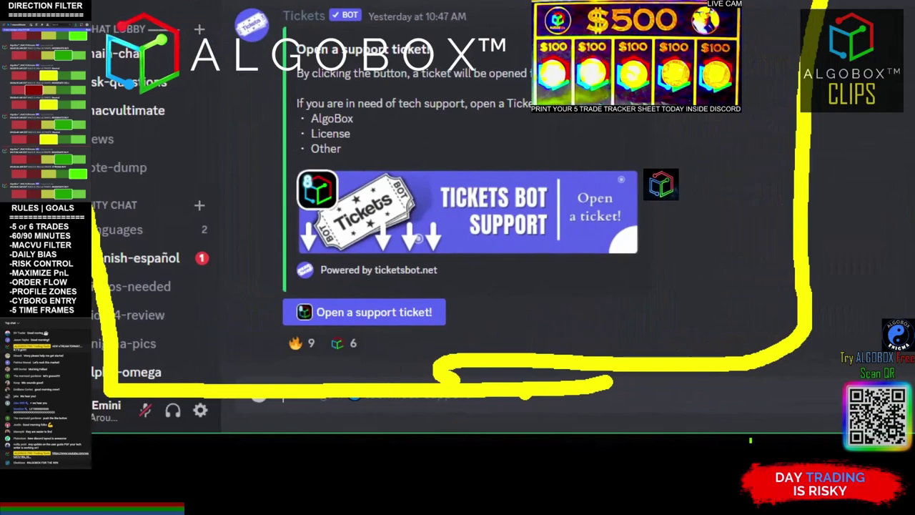
drag(618, 135, 641, 137)
mouse_move(654, 251)
mouse_down()
mouse_move(536, 290)
mouse_move(483, 285)
mouse_move(504, 322)
mouse_up()
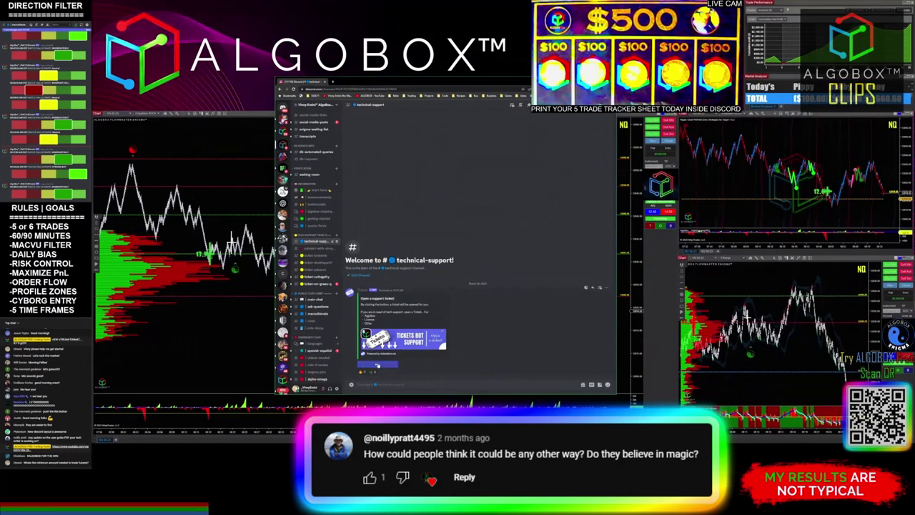
click(378, 365)
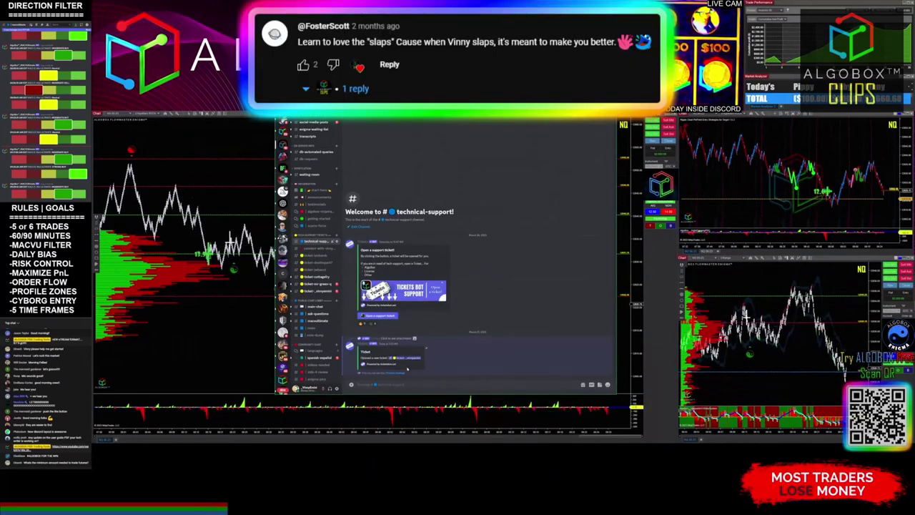
- Mark the new-ticket notice with a freehand box and arrow, clear the markup, and open the linked ticket channel
mouse_move(423, 369)
mouse_down()
mouse_move(398, 371)
mouse_move(433, 339)
mouse_move(425, 354)
mouse_up()
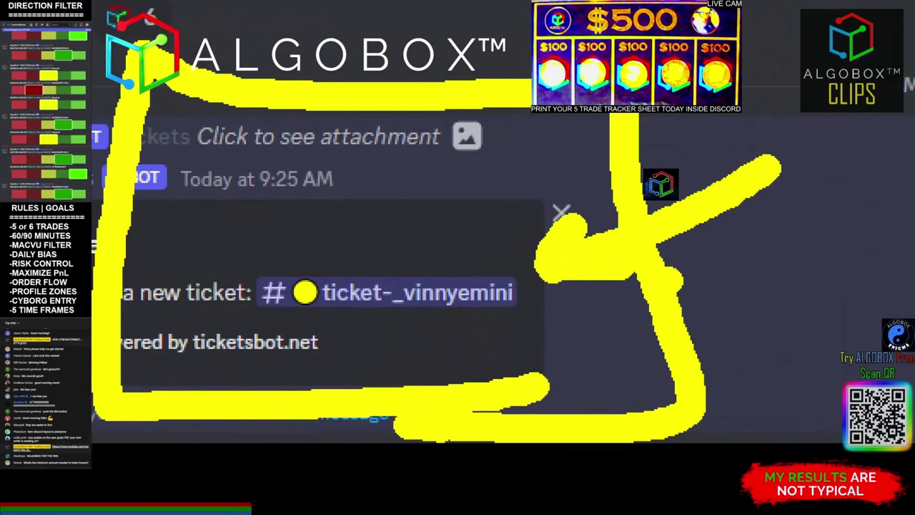
key(Escape)
click(411, 358)
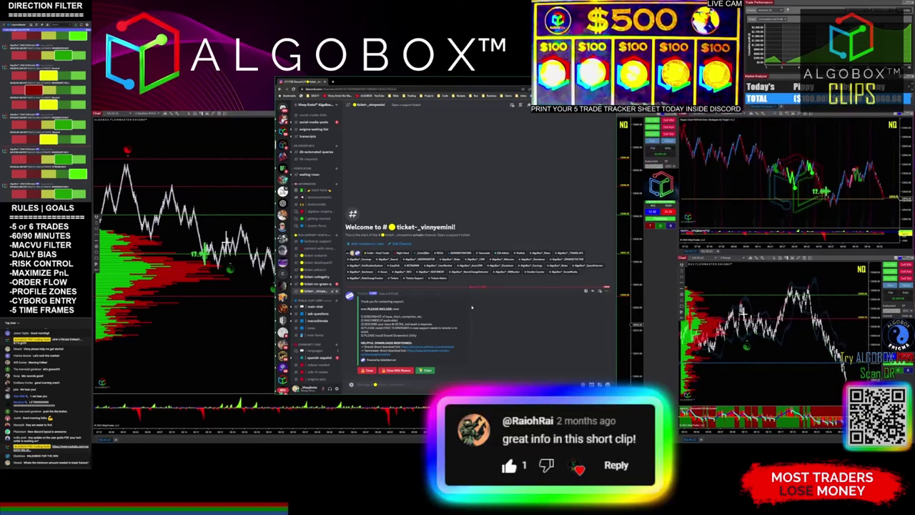
- Mark the bot's ticket instructions with freehand arrows and a check mark at the requested items, helpful downloads and Claim option
drag(433, 364, 492, 331)
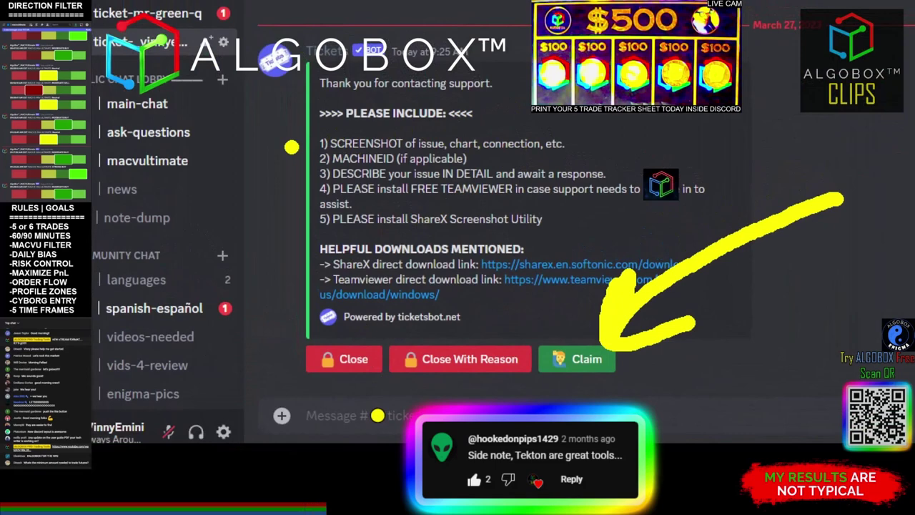
mouse_move(265, 146)
mouse_down()
mouse_move(221, 159)
mouse_move(295, 155)
mouse_move(269, 180)
mouse_up()
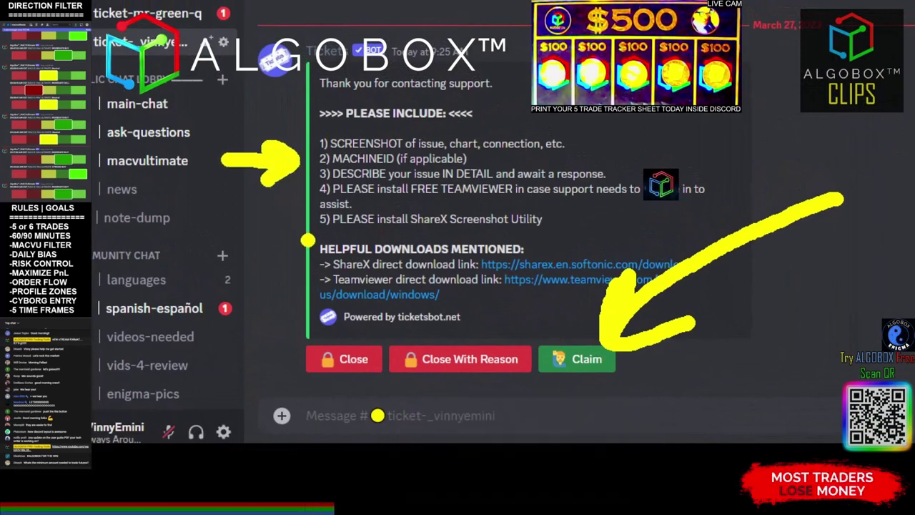
mouse_move(284, 126)
mouse_down()
mouse_move(300, 146)
mouse_move(330, 92)
mouse_up()
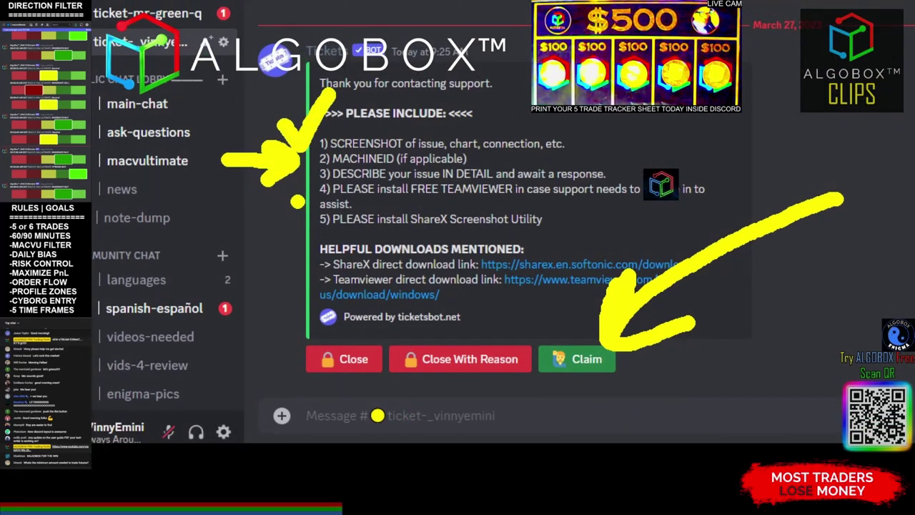
mouse_move(259, 204)
mouse_down()
mouse_move(227, 270)
mouse_move(261, 242)
mouse_move(259, 293)
mouse_up()
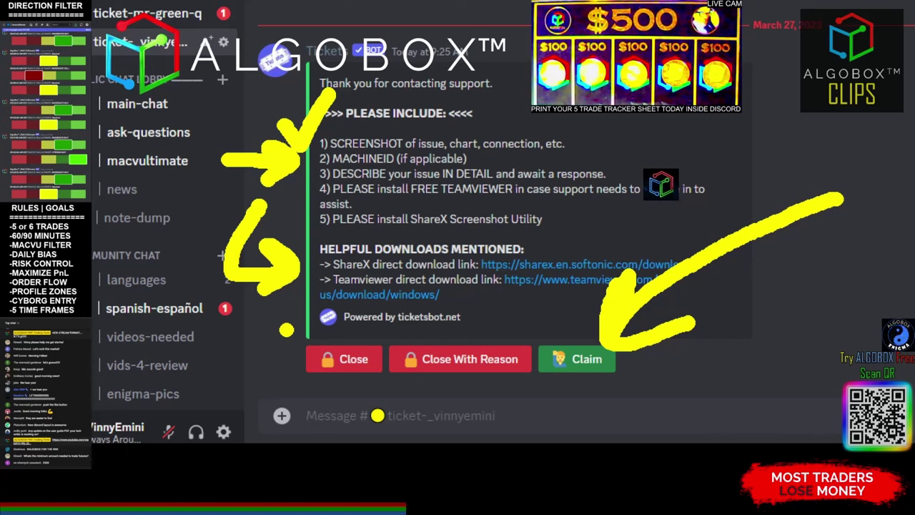
mouse_move(487, 392)
mouse_down()
mouse_move(521, 306)
mouse_move(537, 320)
mouse_up()
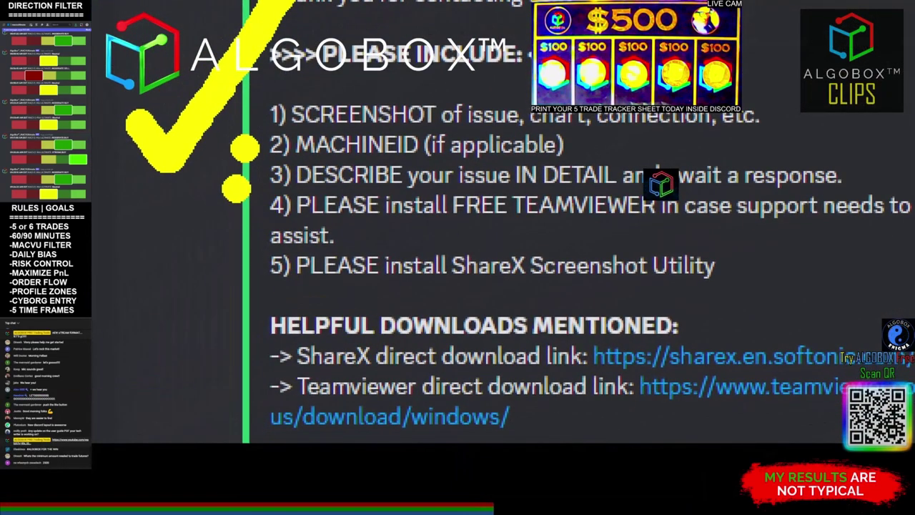
drag(408, 250, 727, 249)
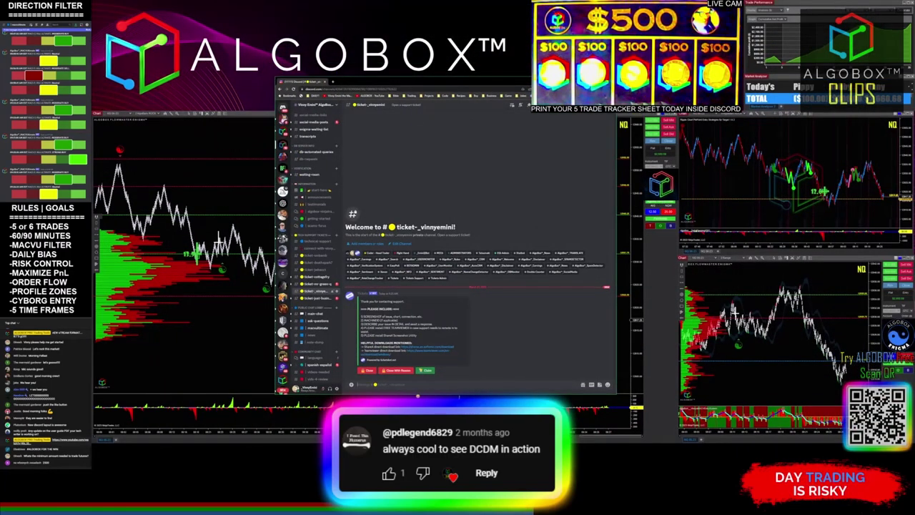
- Outline the ticket's message area and post "Please check my machineID thanks" with a placeholder machine ID on a separate line
drag(347, 356, 388, 397)
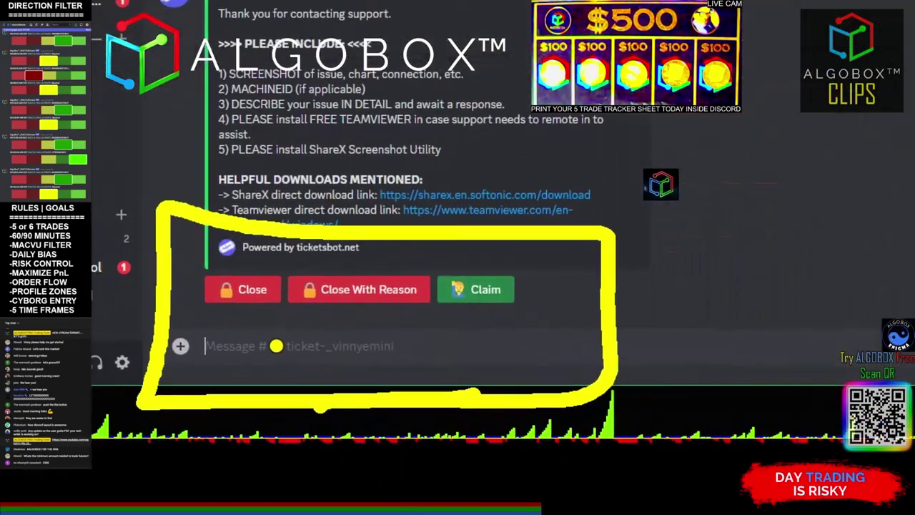
mouse_move(615, 114)
mouse_down()
mouse_move(501, 220)
mouse_move(565, 197)
mouse_up()
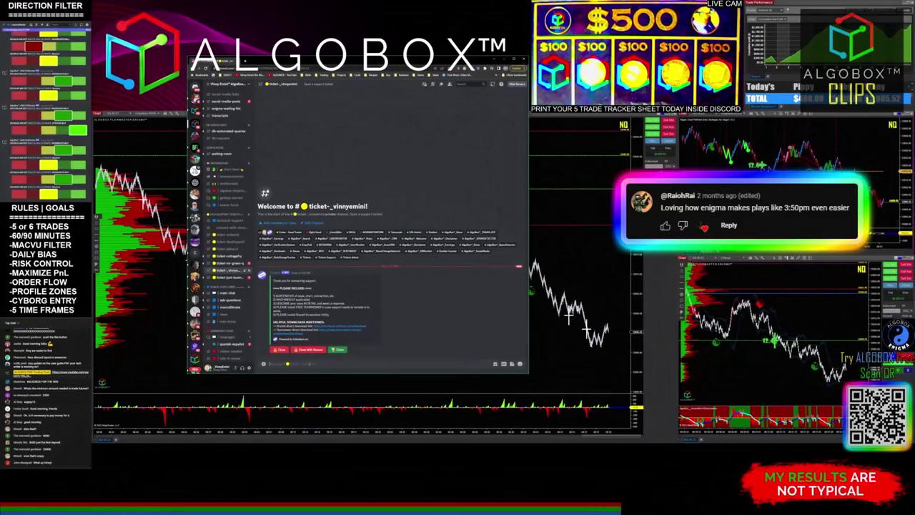
text(check)
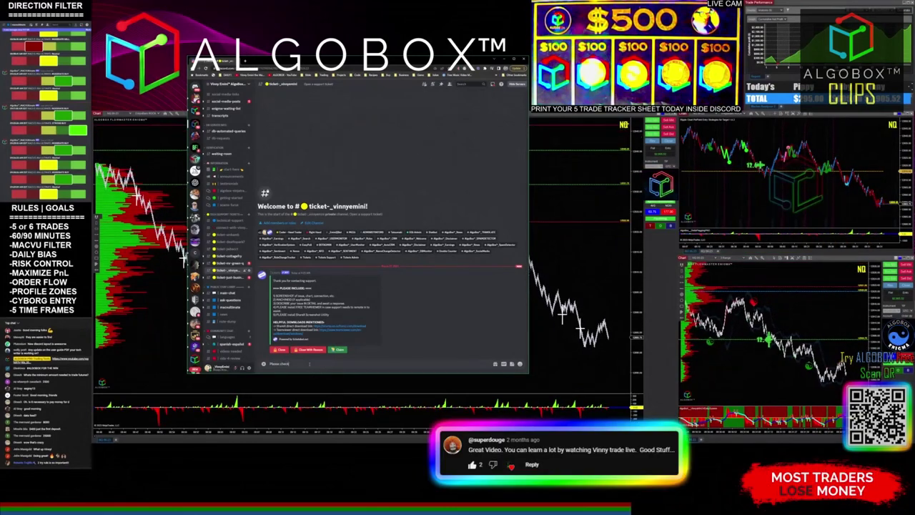
text( my mailhineID thanks)
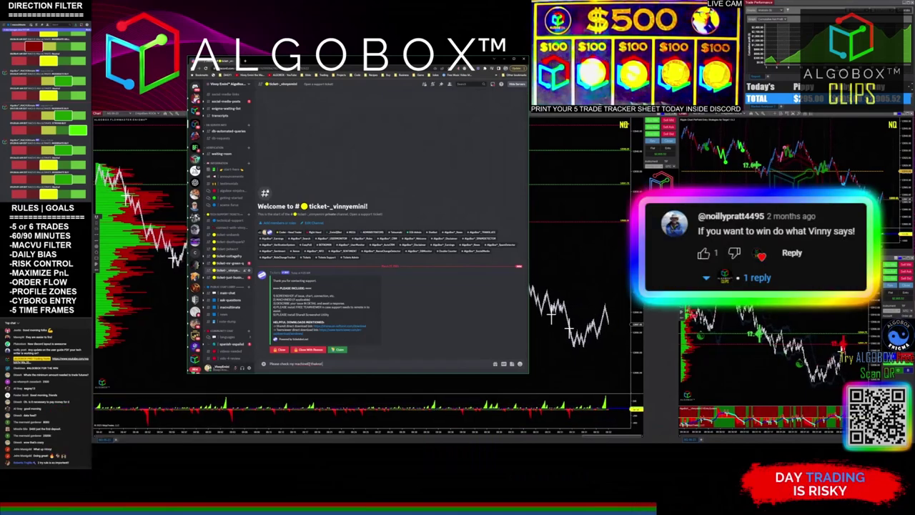
key(shift+Return)
text(Pl)
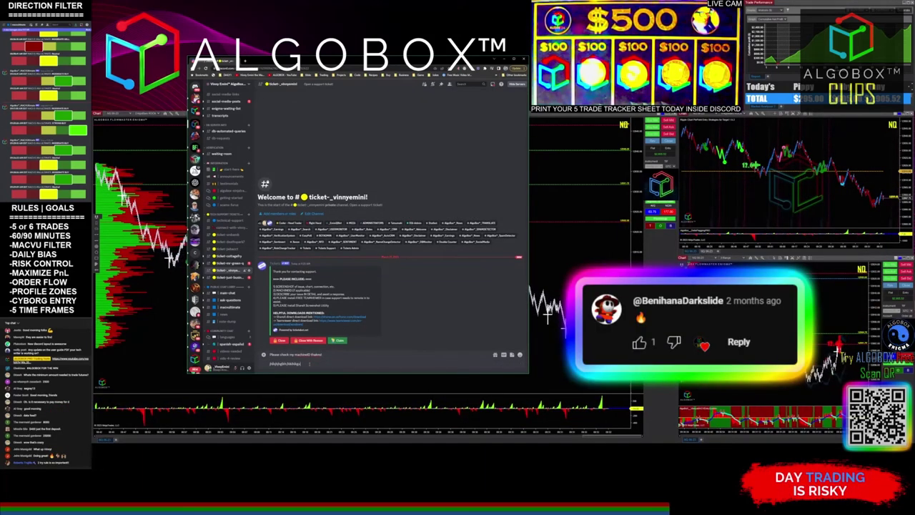
key(Return)
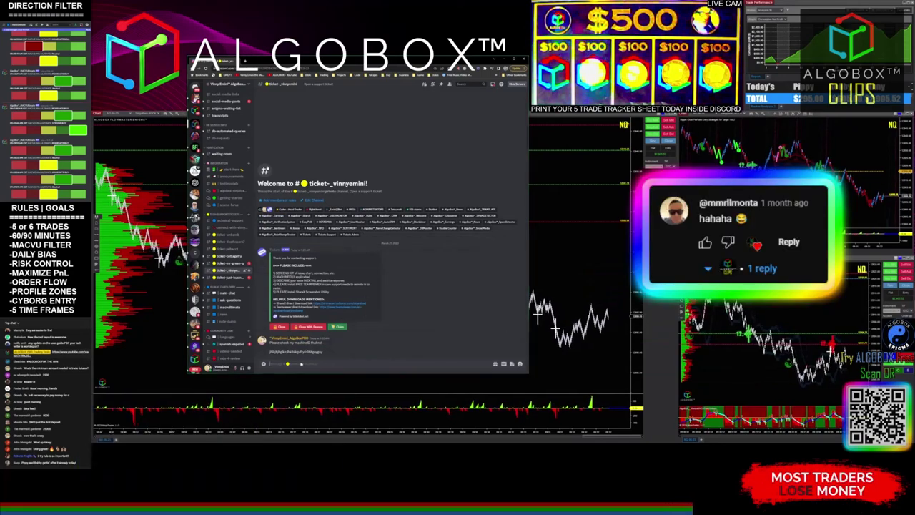
- Outline the ticket conversation in freehand and point arrows at the open tickets in the channel list
mouse_move(328, 369)
mouse_down()
mouse_move(236, 366)
mouse_move(397, 343)
mouse_move(329, 370)
mouse_up()
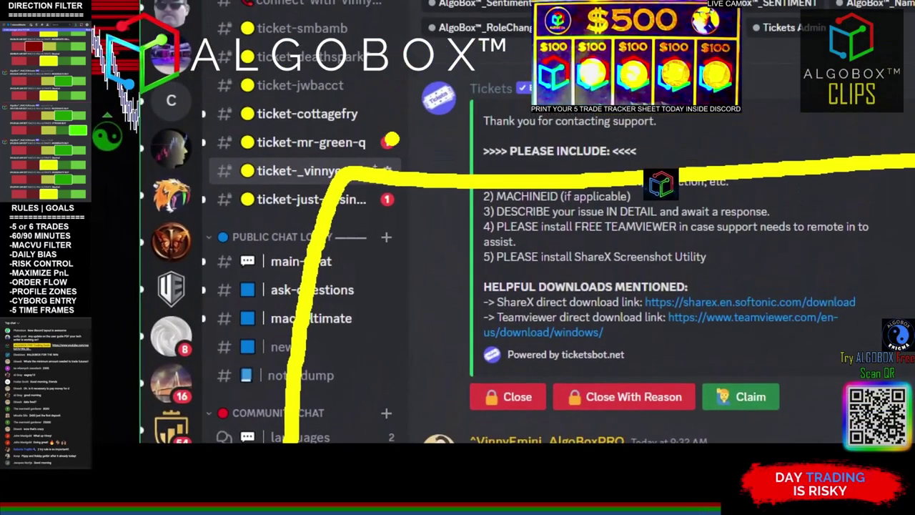
drag(576, 107, 429, 147)
drag(438, 116, 446, 151)
mouse_move(537, 25)
mouse_down()
mouse_move(406, 66)
mouse_move(445, 78)
mouse_up()
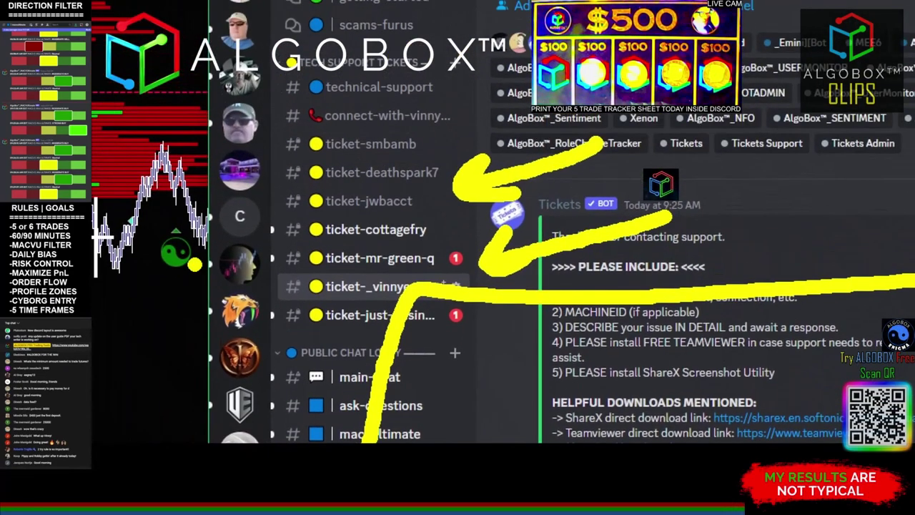
drag(203, 152, 256, 148)
mouse_move(233, 138)
mouse_down()
mouse_move(262, 153)
mouse_move(233, 189)
mouse_up()
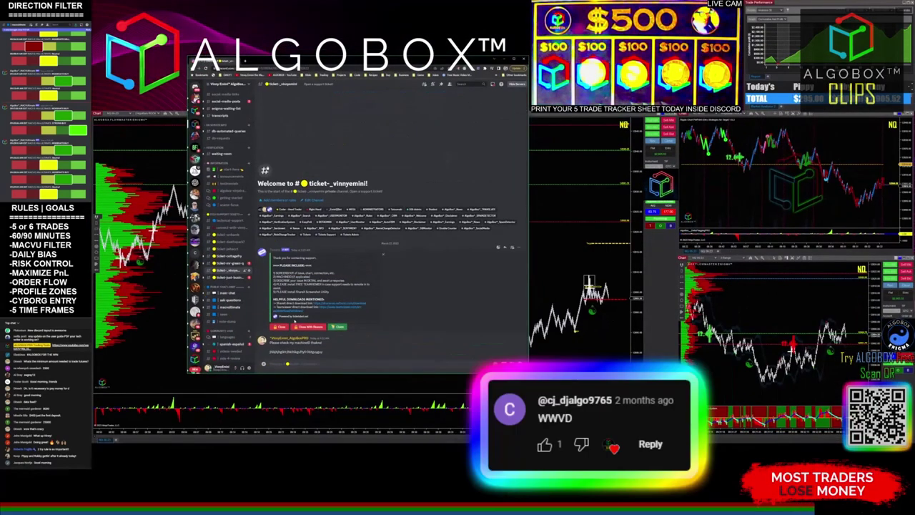
- Close the support ticket with a written reason and open the main-chat channel
click(307, 327)
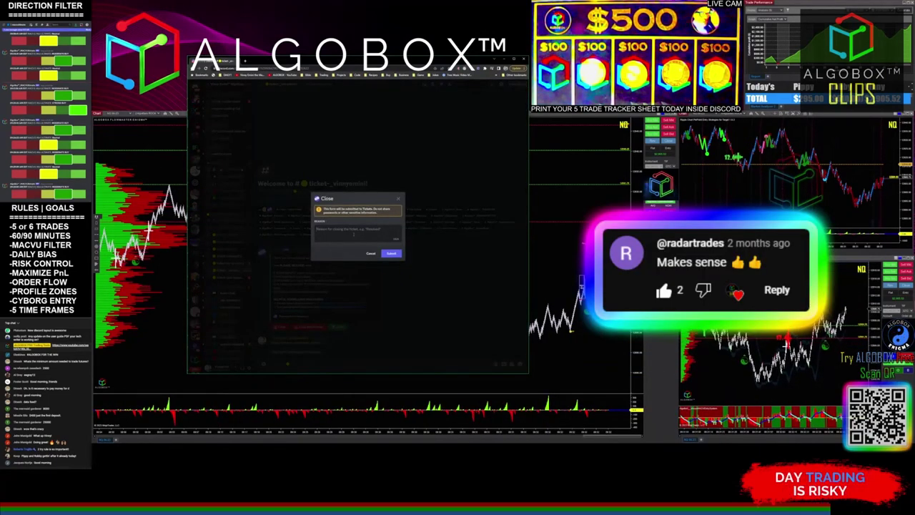
text(d)
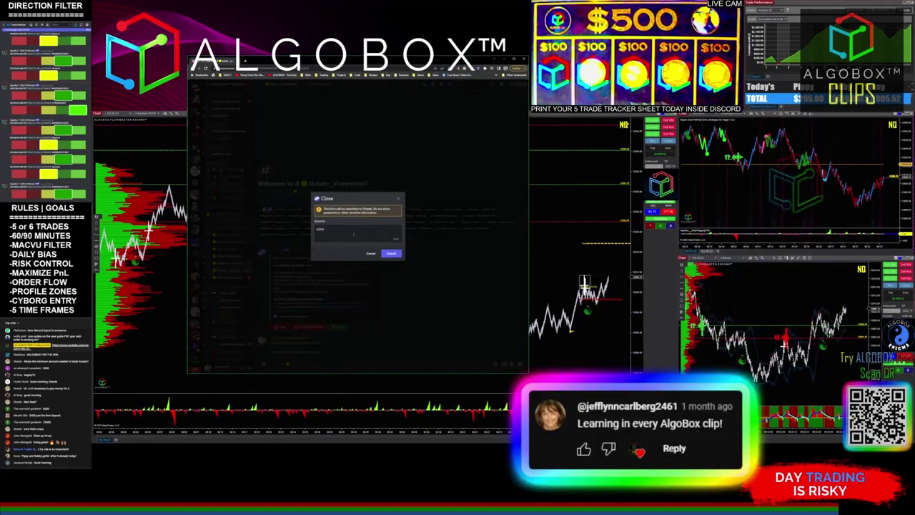
click(391, 253)
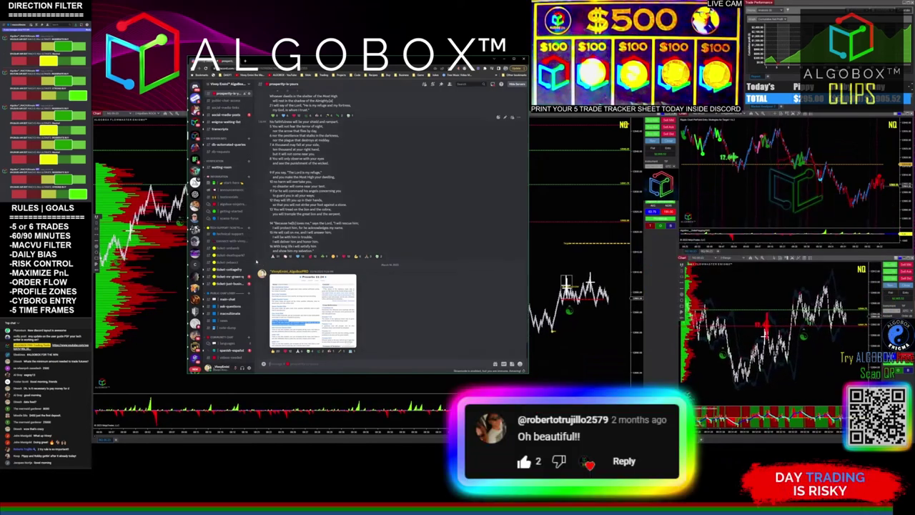
click(242, 301)
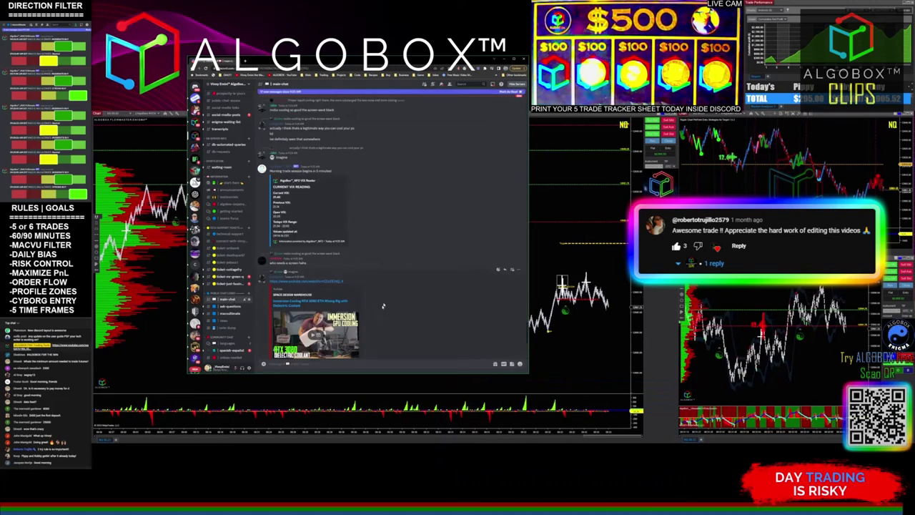